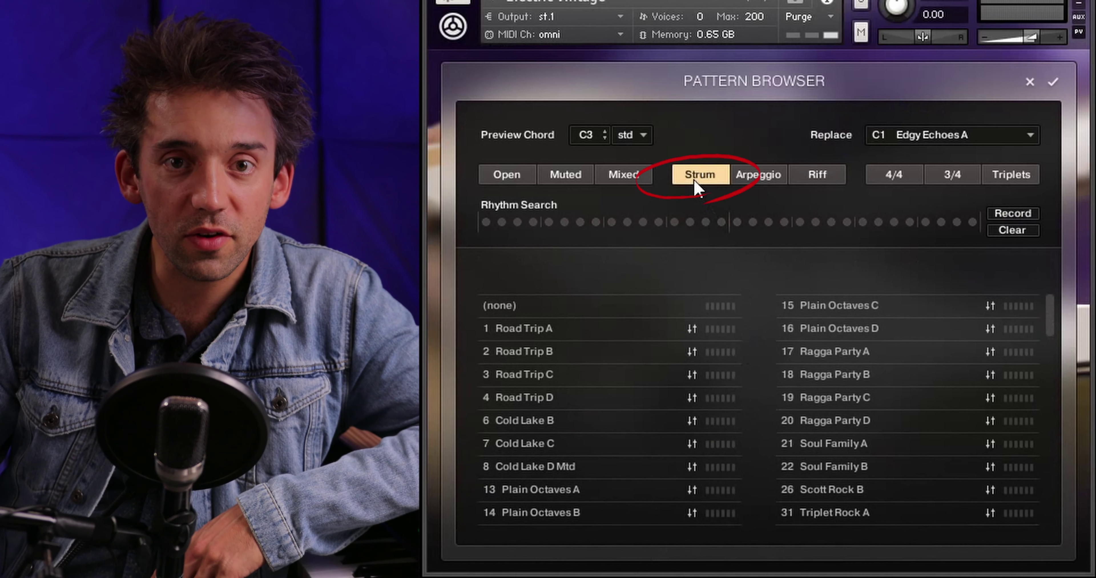
Filter the Pattern Browser list to show only Strum patterns
left_click(749, 183)
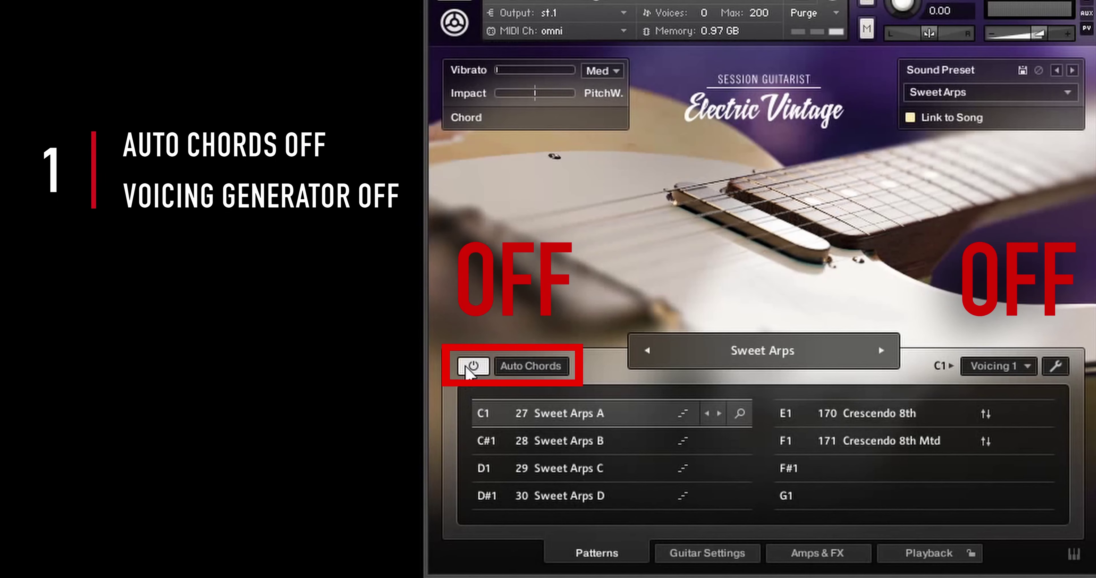
Turn Auto Chords off and set Voicing to OFF for Sweet Arps A, B and C
left_click(468, 368)
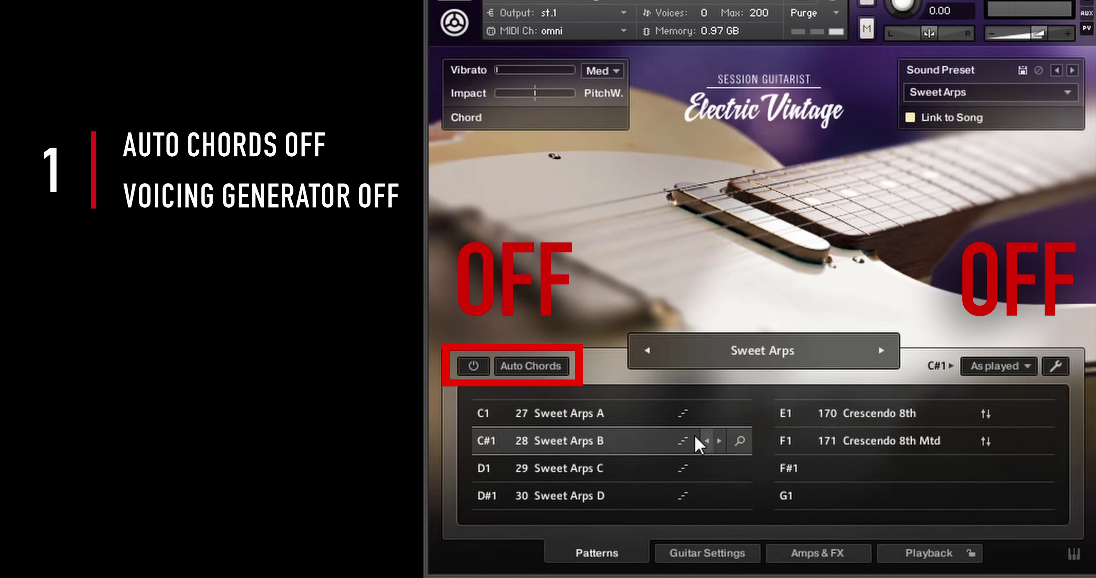
left_click(997, 366)
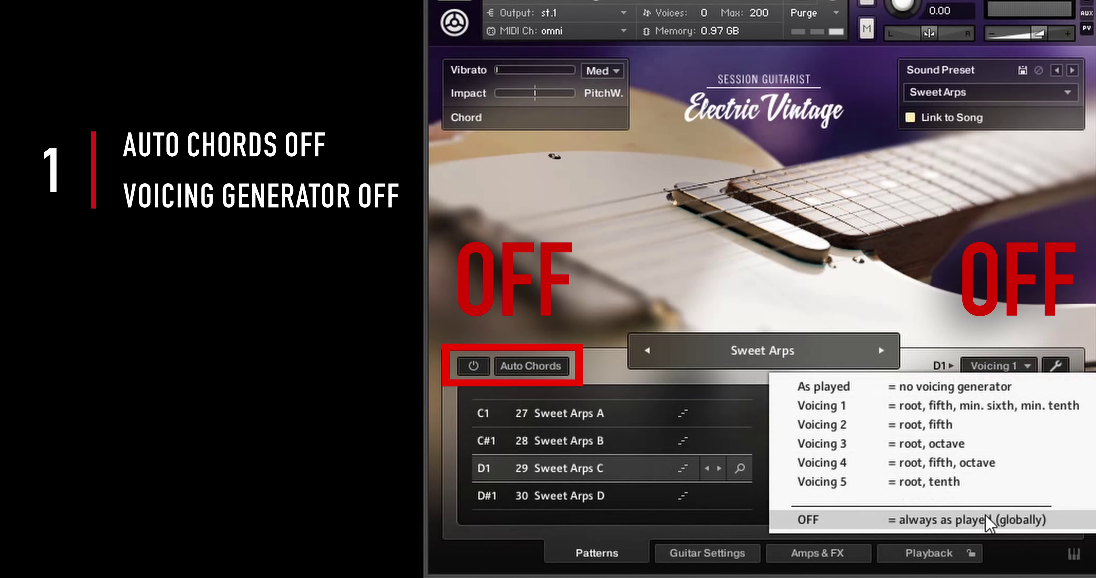
left_click(1000, 385)
left_click(655, 444)
left_click(995, 366)
left_click(986, 380)
left_click(631, 467)
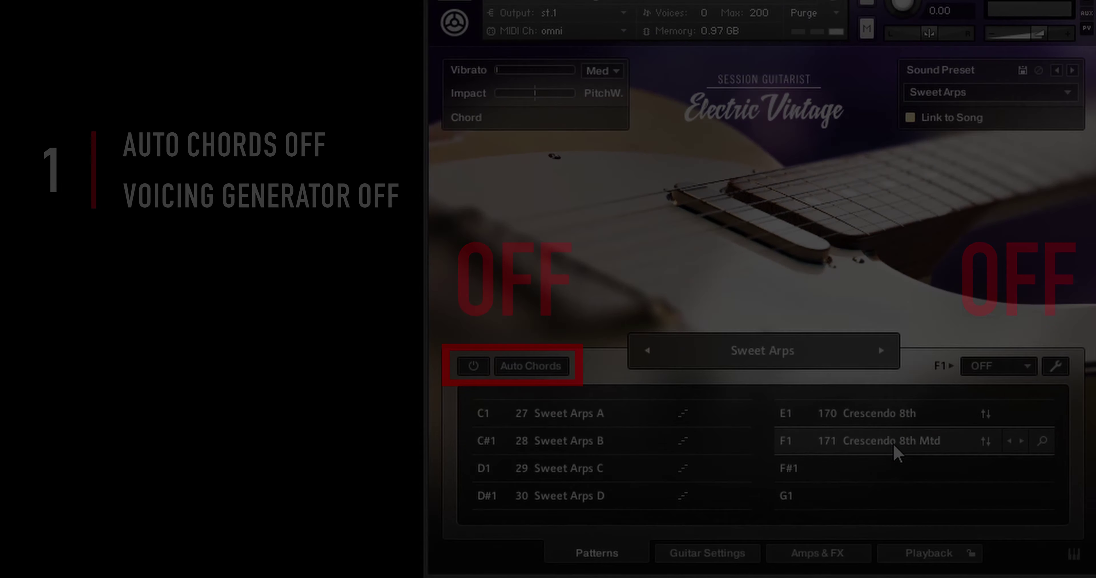
left_click(979, 367)
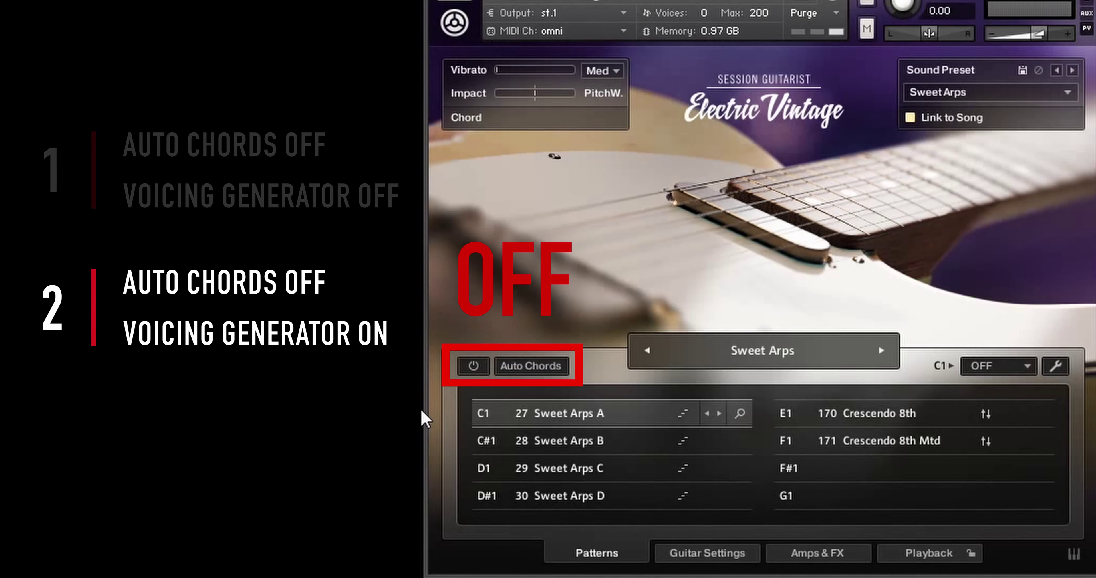
Set voicing OFF globally, select E1 Crescendo 8th, then try Voicing 1 and Voicing 2
left_click(988, 522)
left_click(893, 418)
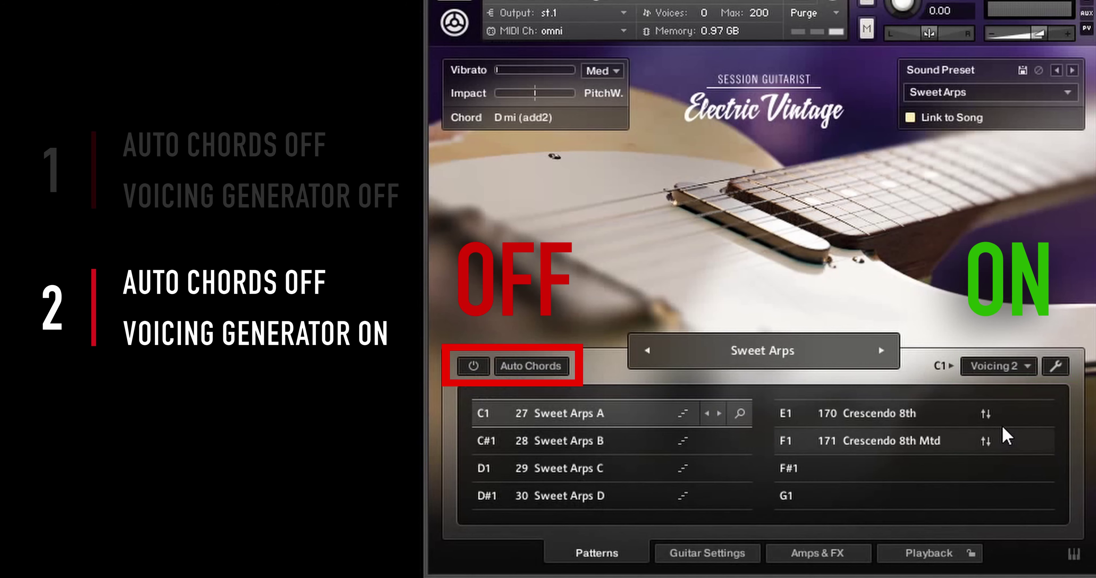
left_click(997, 369)
left_click(1004, 402)
left_click(997, 367)
left_click(1004, 428)
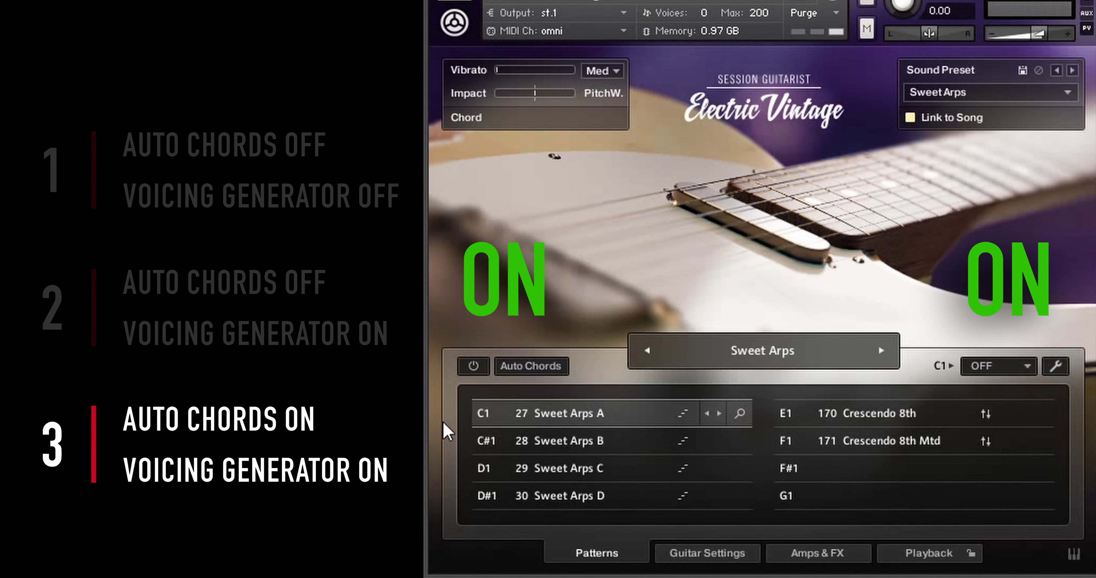
Switch Auto Chords on and set the voicing to Voicing 2
left_click(479, 371)
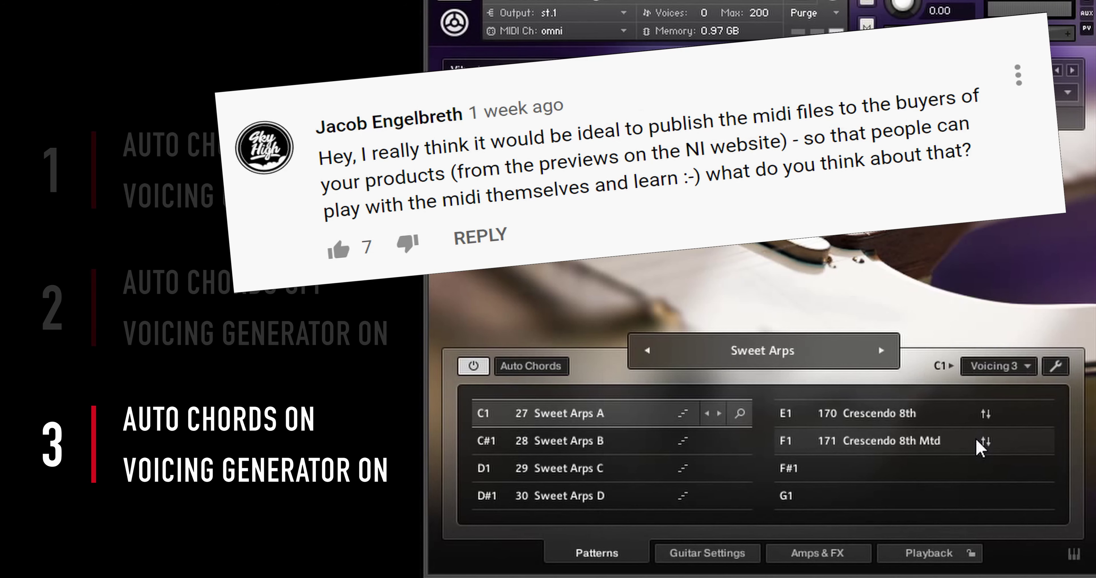
left_click(1002, 374)
left_click(971, 440)
left_click(991, 372)
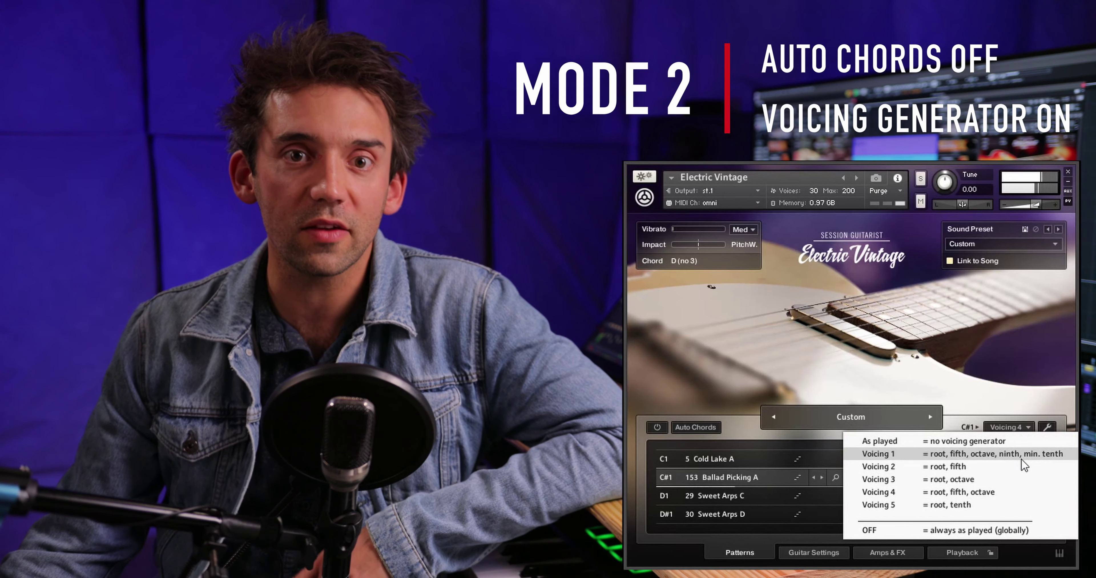
Set Voicing 4, then copy the four chord notes upward as a new chord
left_click(1018, 428)
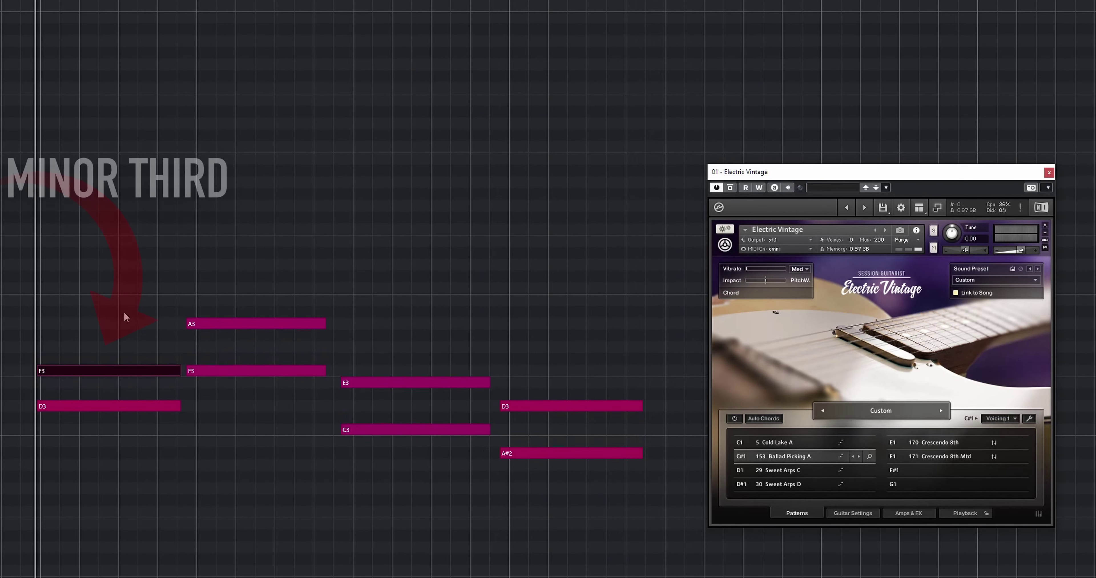
left_click_drag(119, 340, 590, 472)
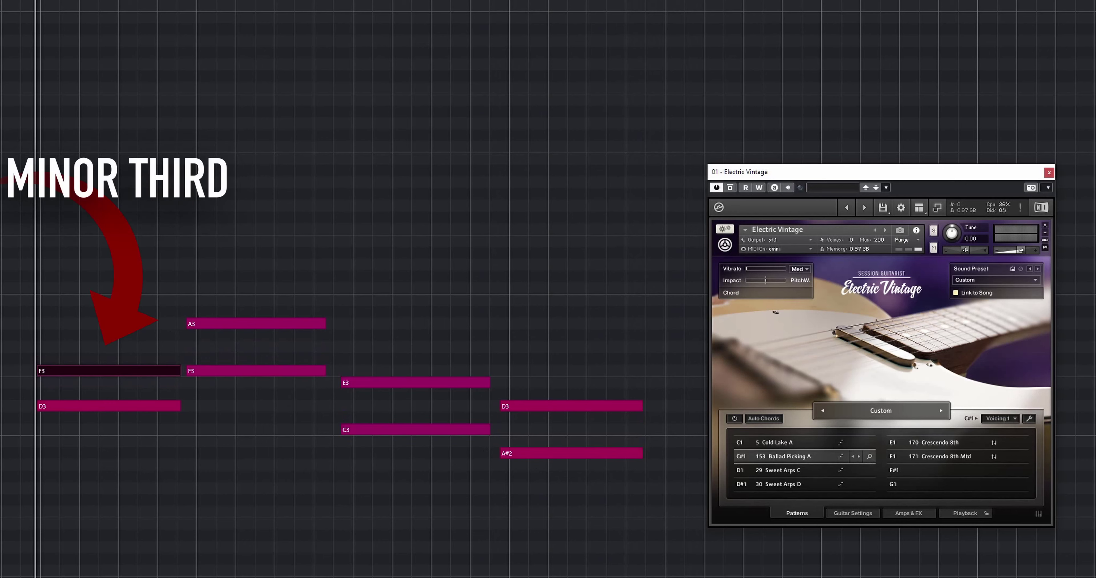
left_click_drag(212, 372, 221, 326)
Lower the F#3 note a semitone to F3 and deselect it
left_click_drag(128, 366, 127, 366)
key("Down")
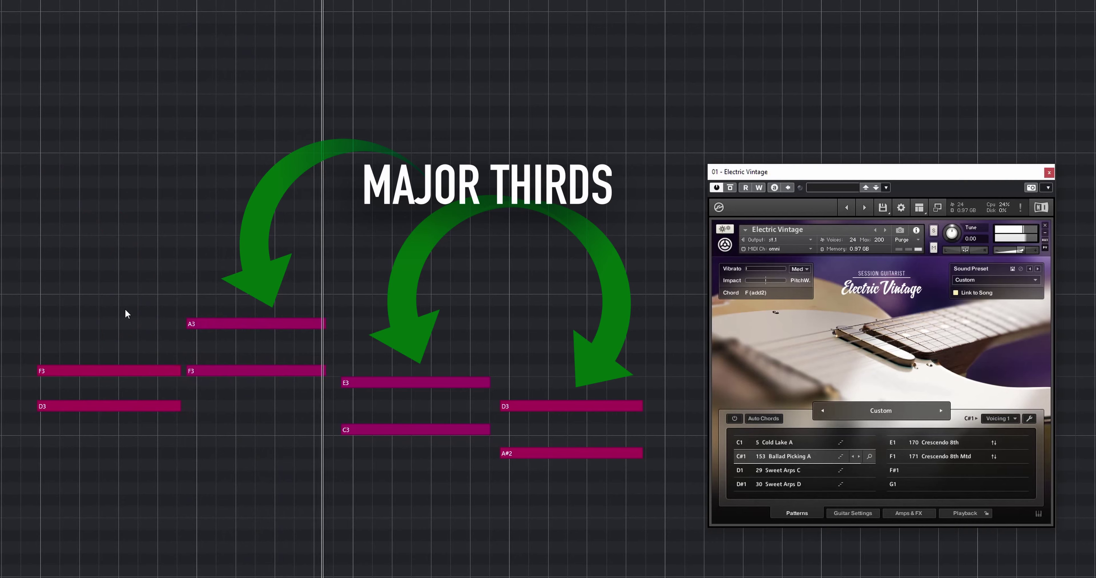
left_click(125, 310)
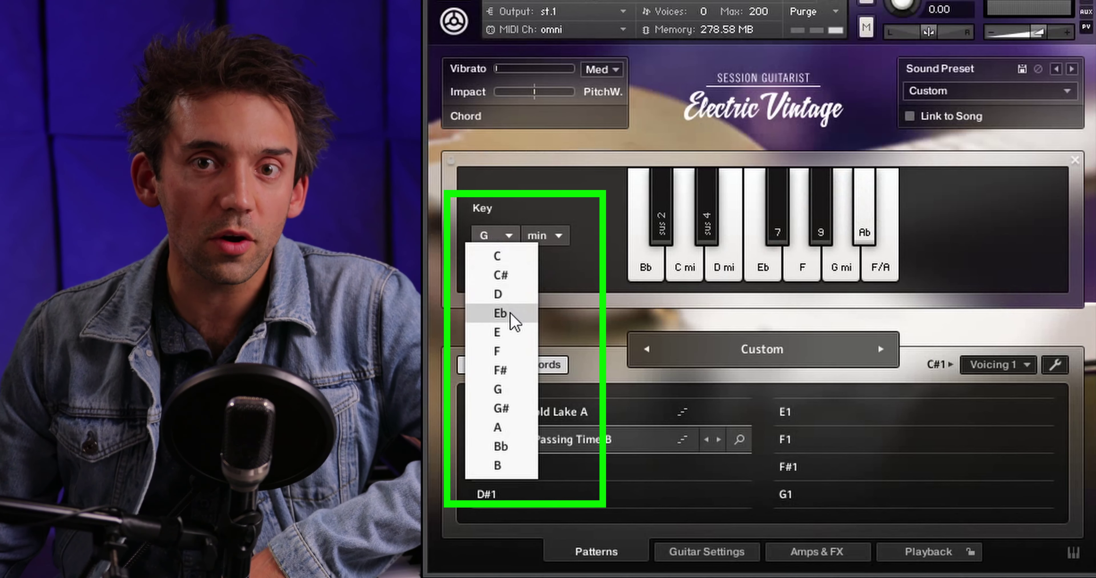
Turn Auto Chords on and set its key to Eb major
left_click(527, 365)
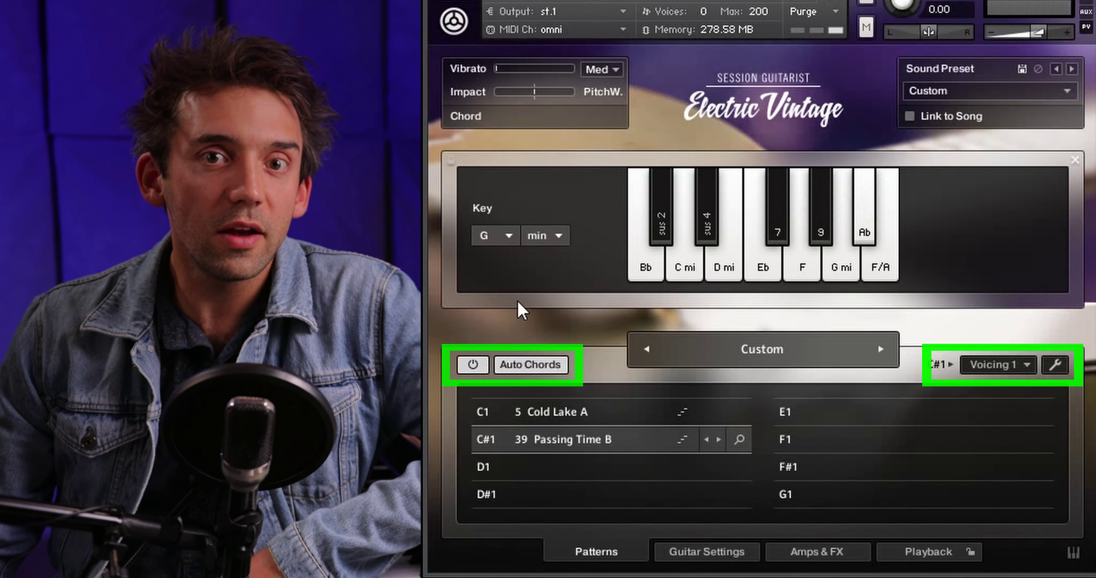
left_click(498, 238)
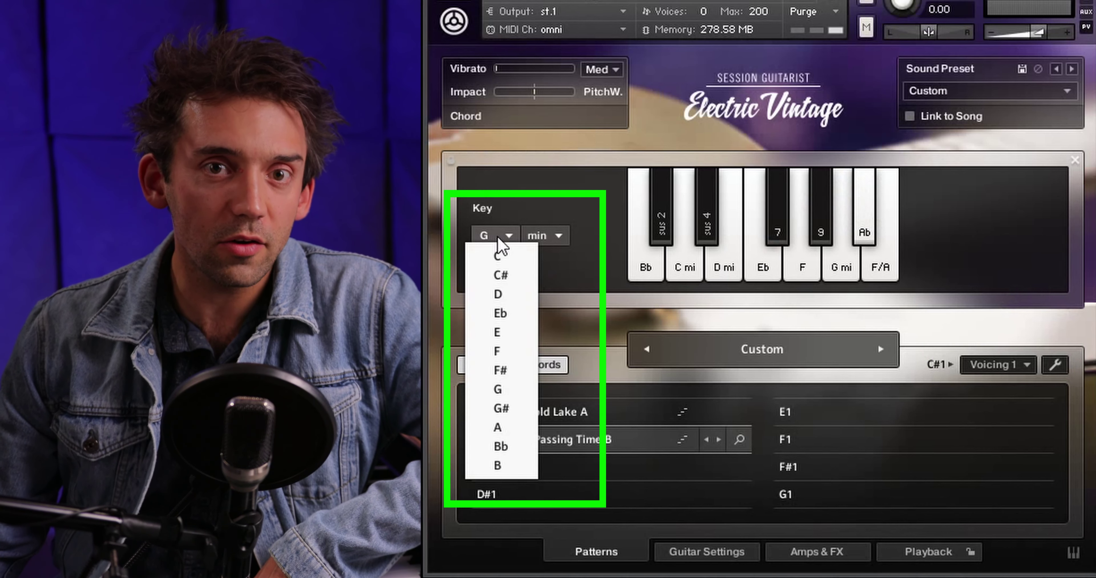
left_click(511, 314)
left_click(548, 238)
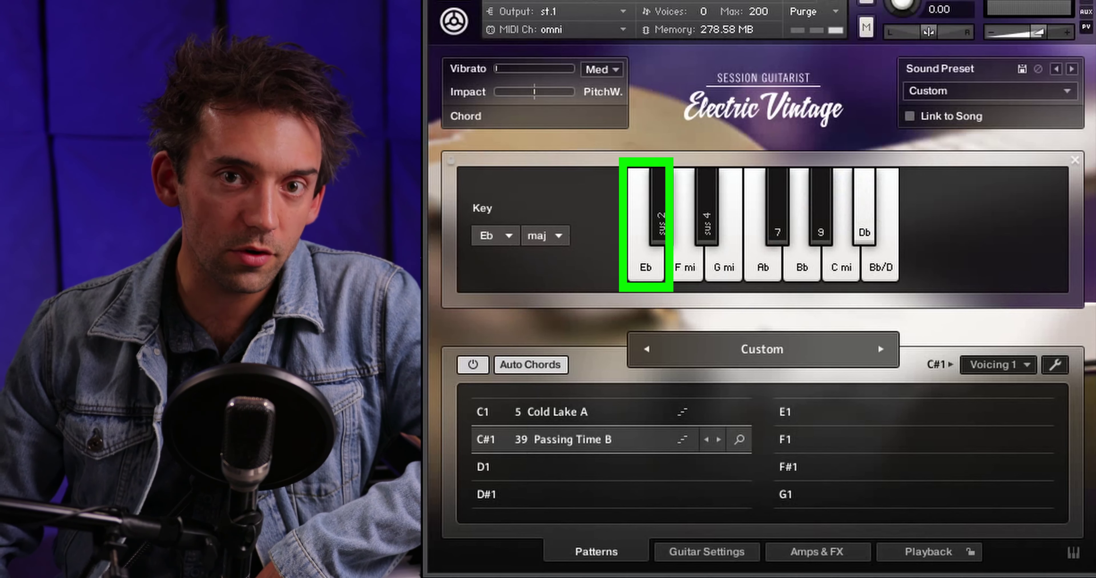
left_click(550, 256)
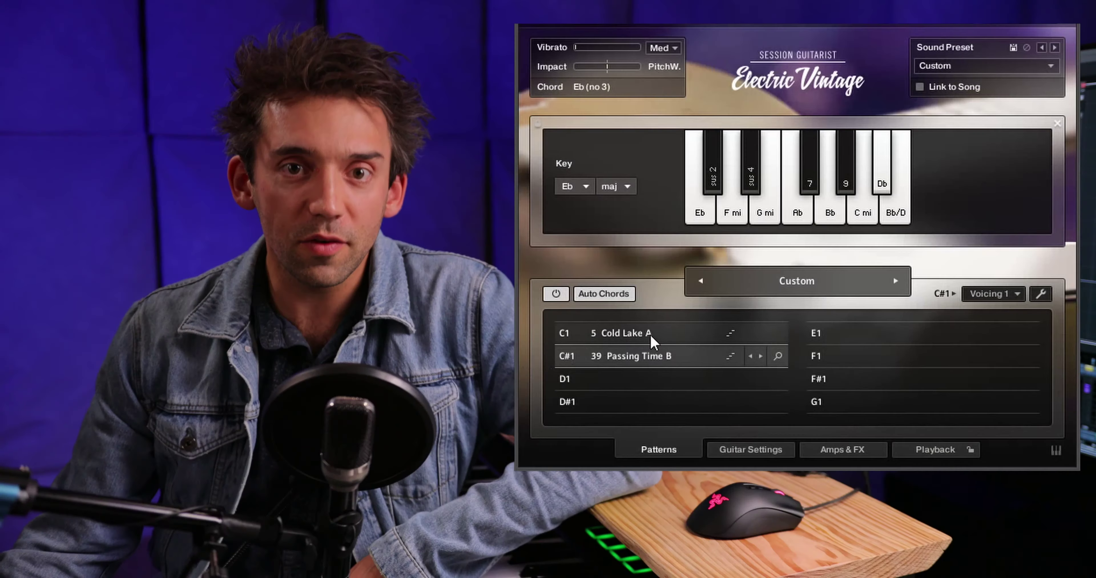
Select the C1 Cold Lake A pattern and view the list of voicing options
left_click(674, 336)
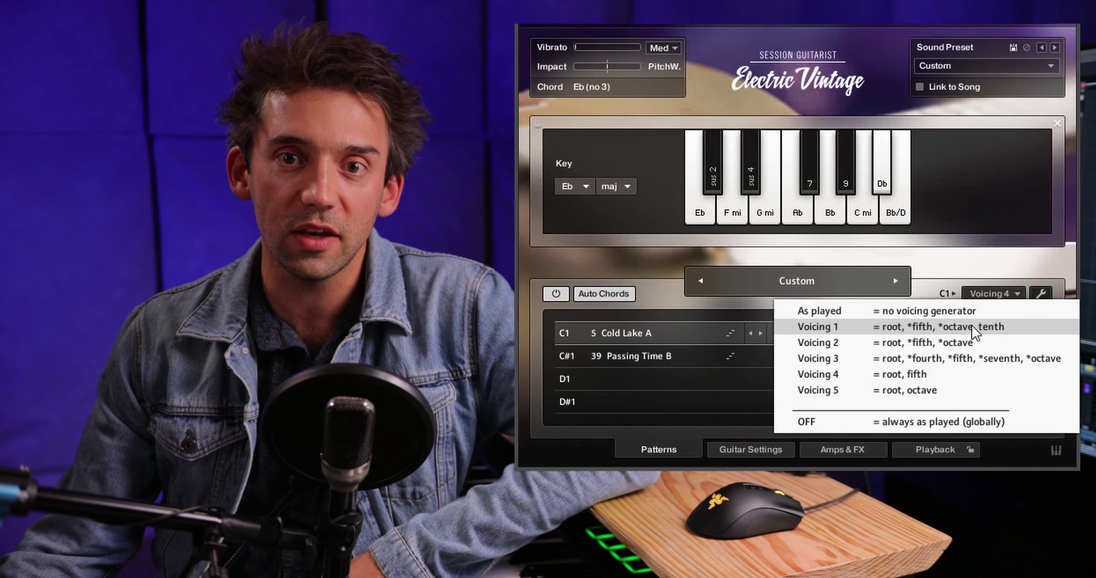
left_click(987, 293)
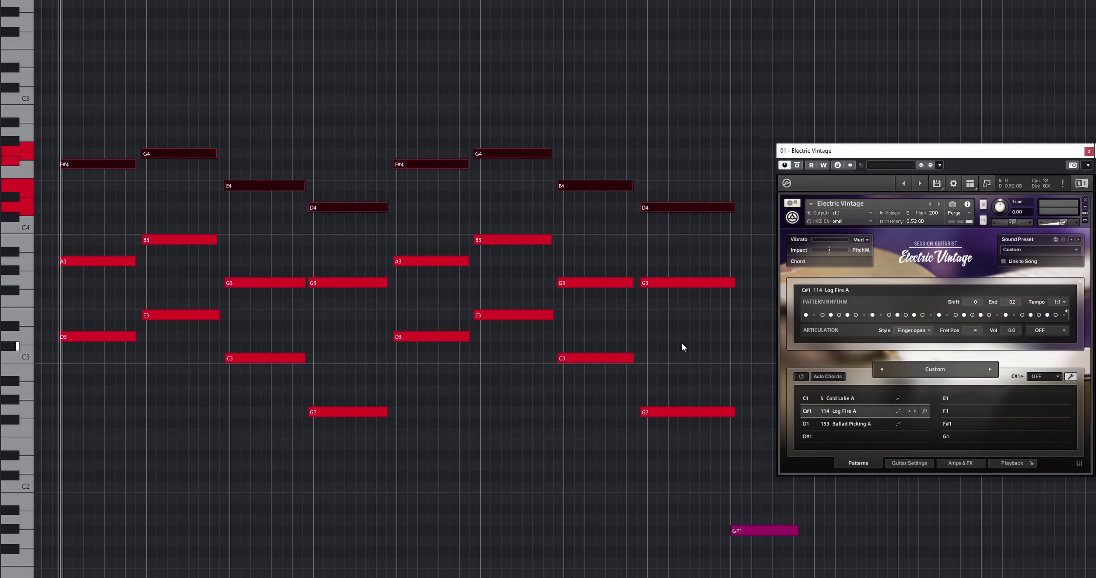
Stop playback of the hand-voiced progression through Log Fire A
key("space")
Select the top-line notes F#4, G4, E4 and D4 and play the progression
key("shift+Right")
key("shift+Right")
key("shift+Right")
key("shift+Right")
key("shift+Right")
key("shift+Right")
key("shift+Up")
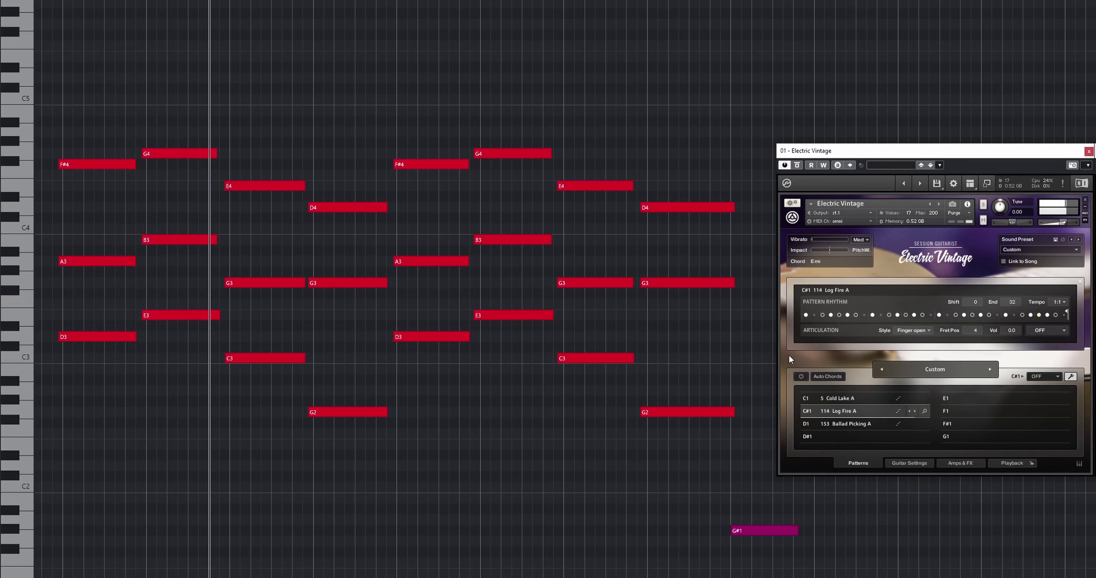
key("space")
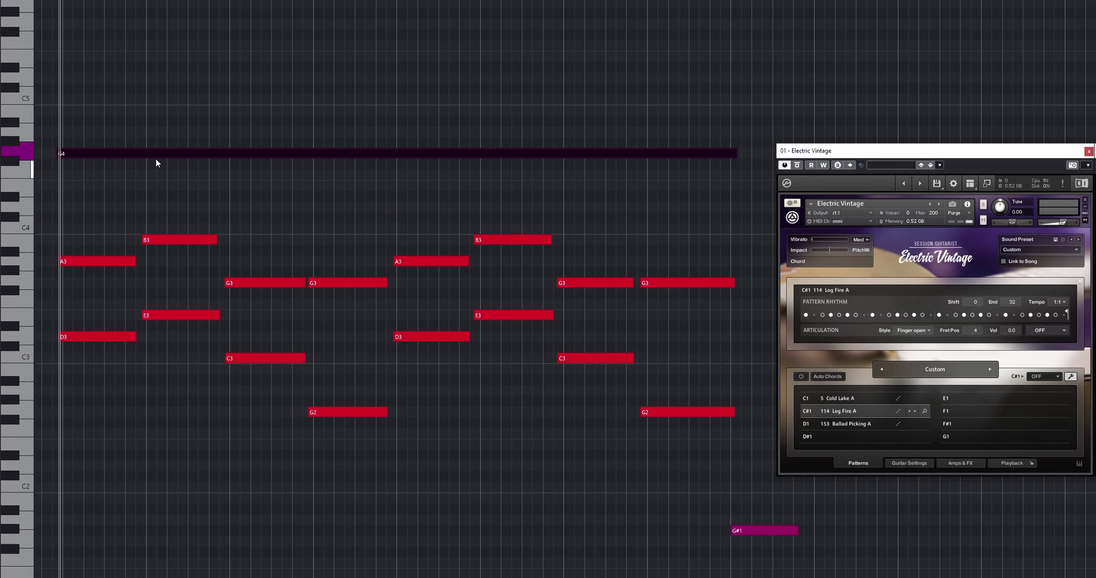
Delete the moving top notes, draw long held G4 and D4 notes, and play it back
key("space")
left_click_drag(96, 128, 673, 224)
key("Delete")
mouse_move(60, 151)
left_mouse_down()
mouse_move(543, 180)
mouse_move(739, 211)
left_mouse_up()
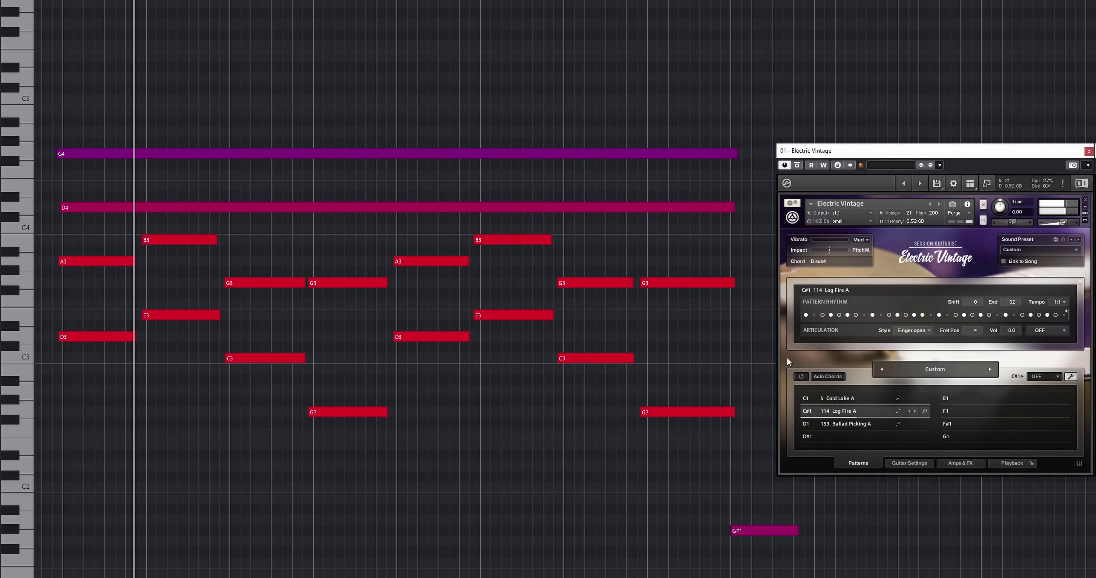
mouse_move(60, 206)
left_mouse_down()
mouse_move(704, 221)
mouse_move(728, 235)
left_mouse_up()
key("space")
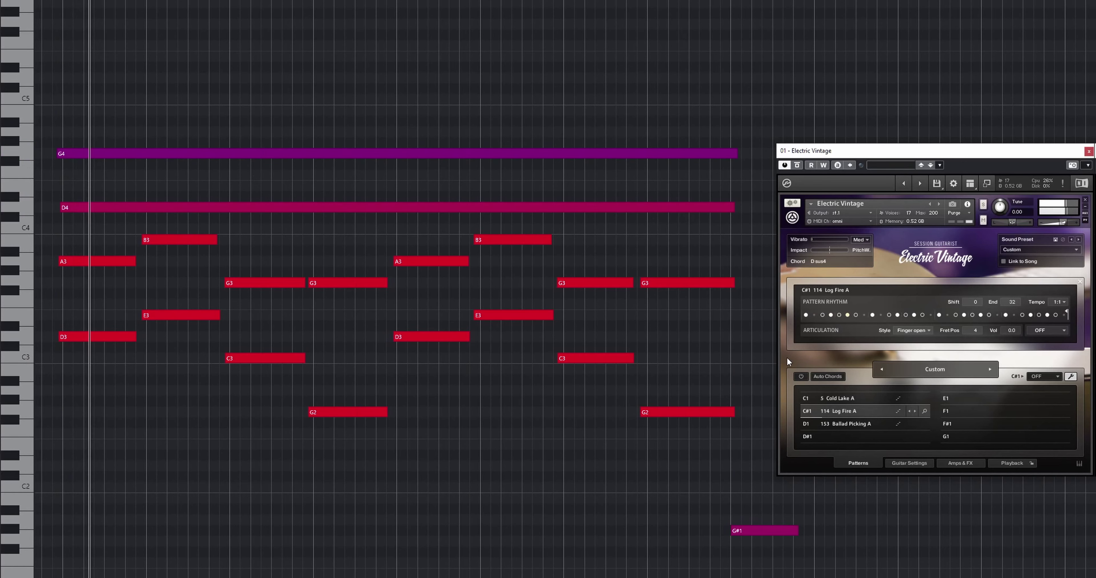